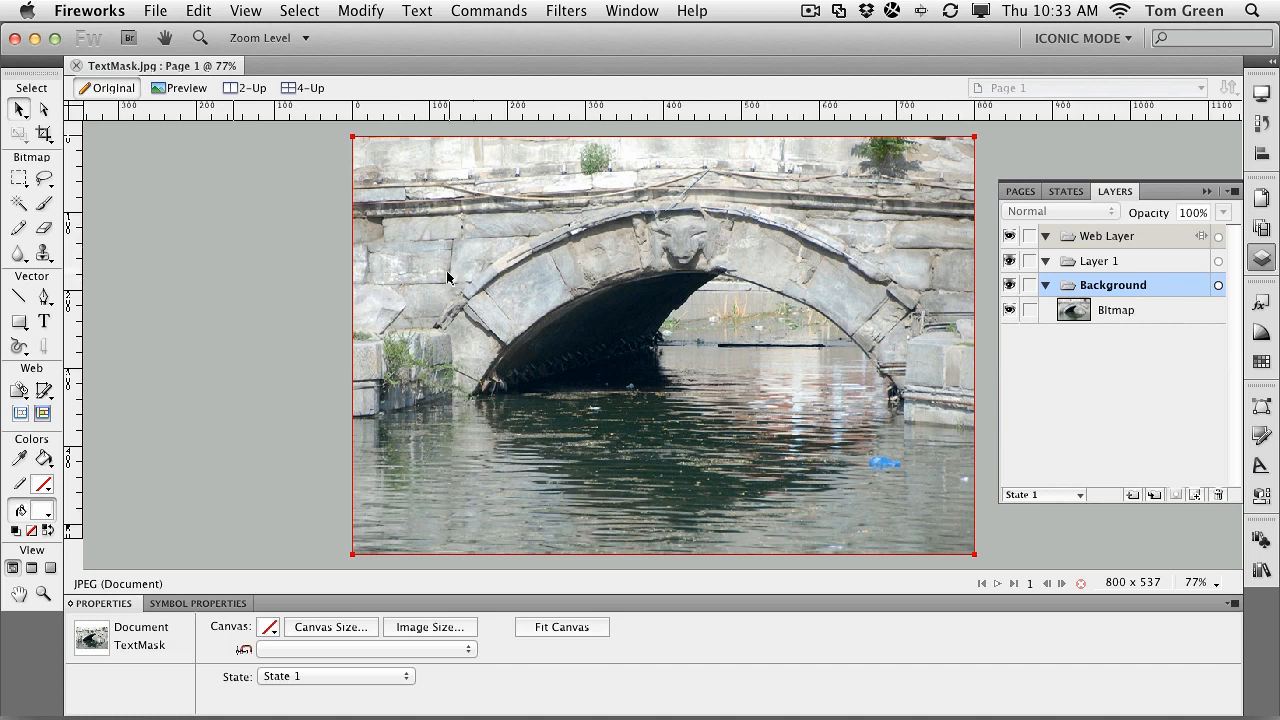
Step: Select the stone-bridge Bitmap photo on the Background layer
click(638, 281)
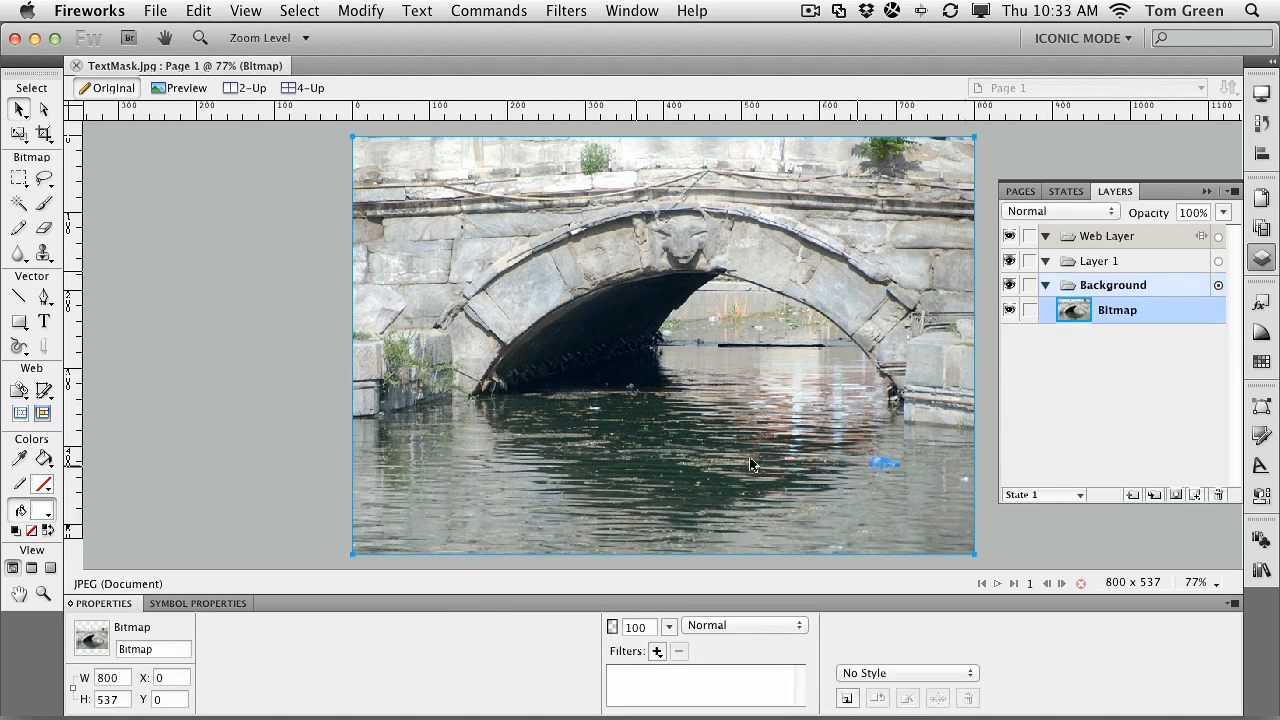
Step: Add a text block on the photo in Arial Black Regular, size 200, and type 'bridge'
click(43, 321)
click(500, 281)
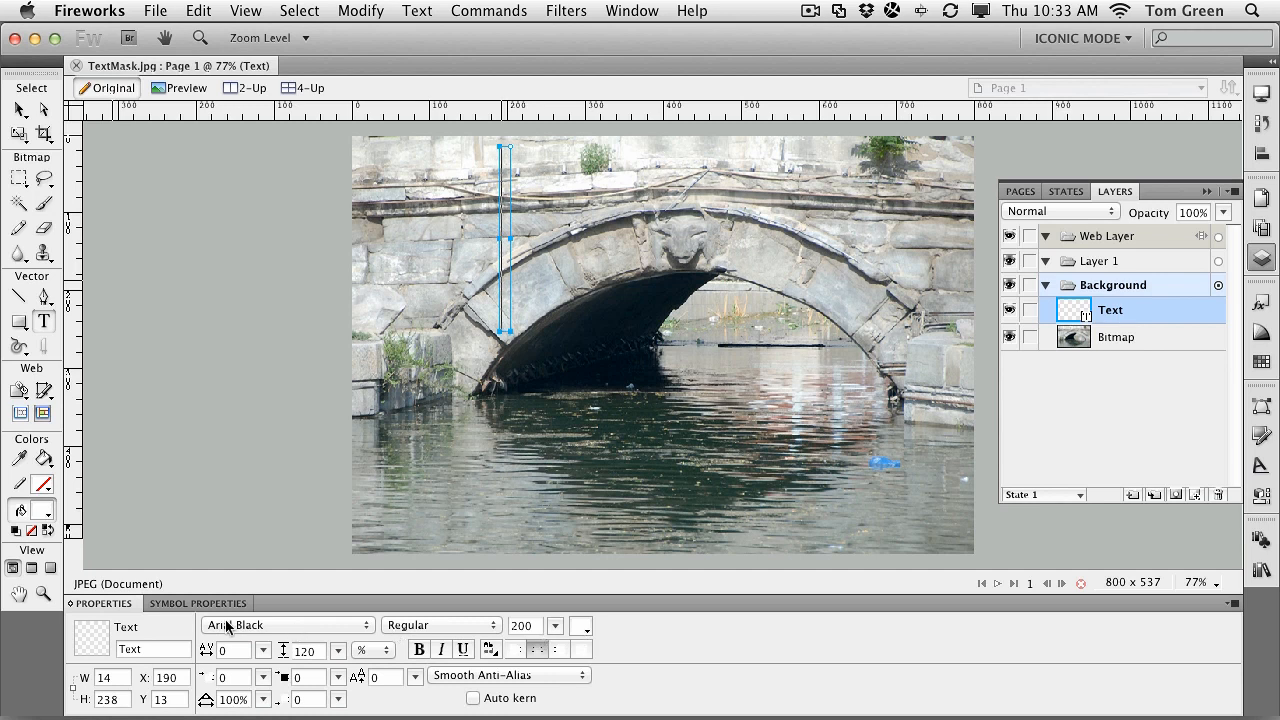
click(427, 625)
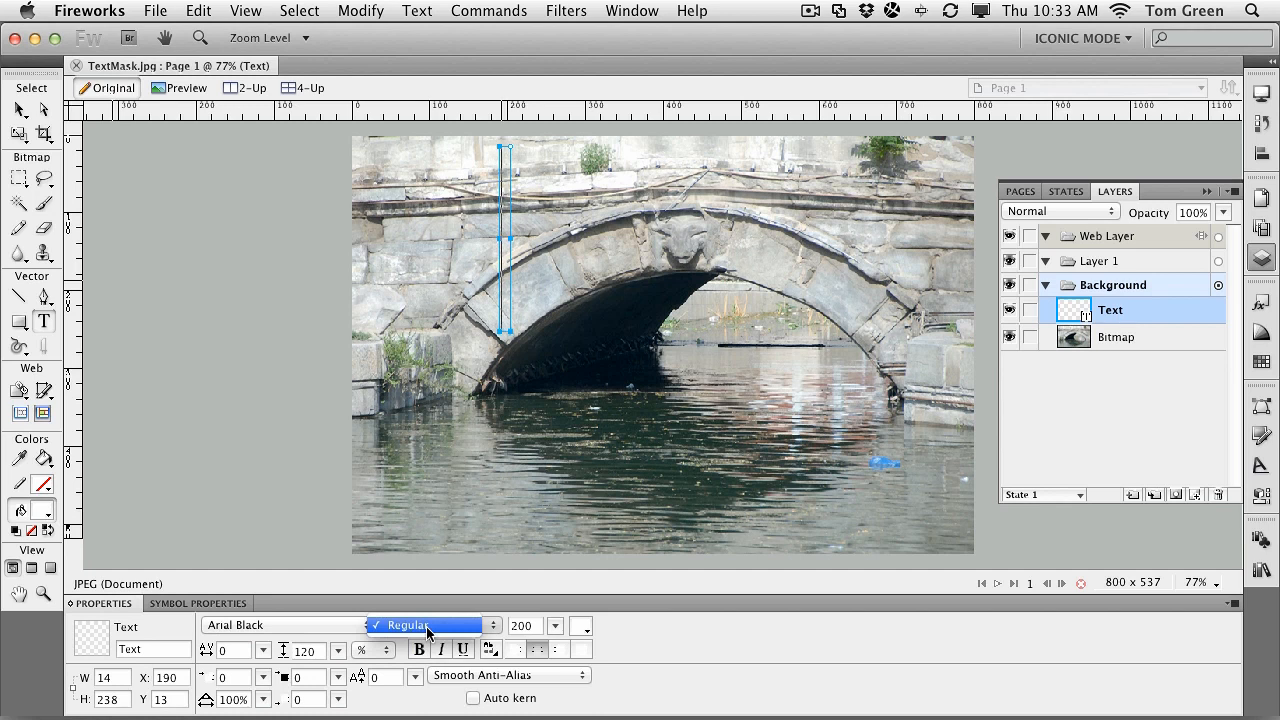
click(427, 625)
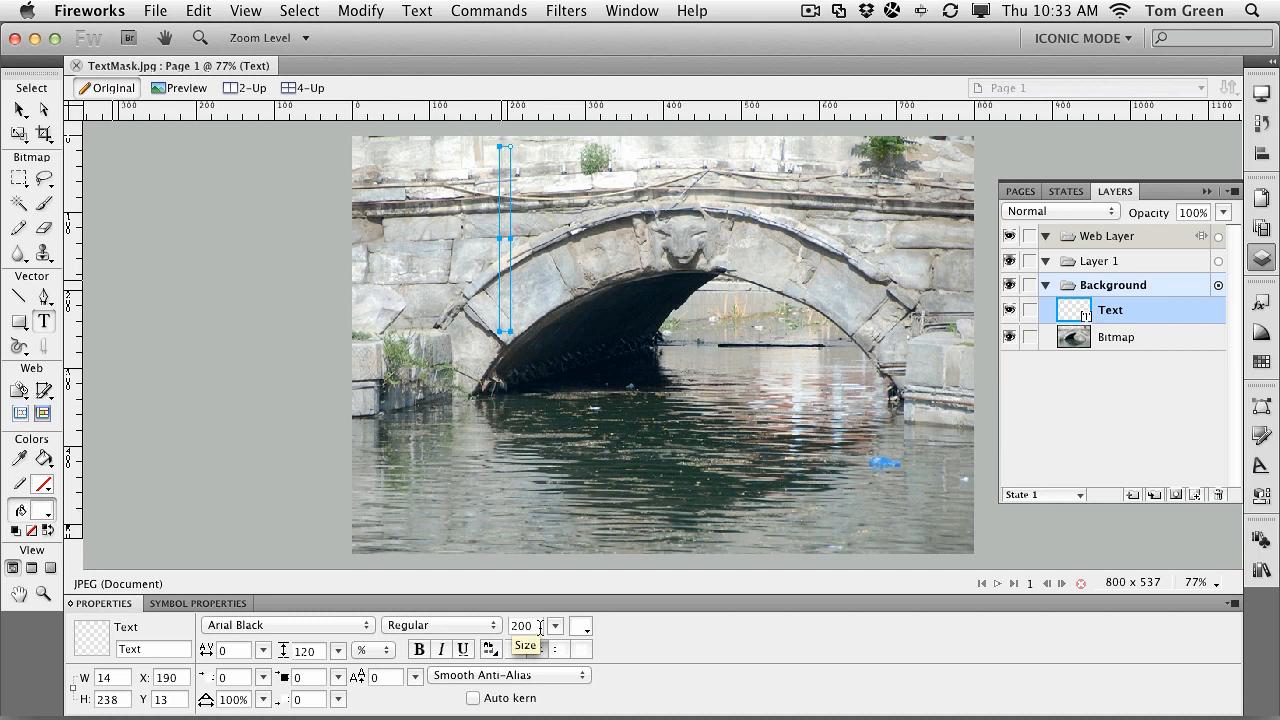
drag(539, 626, 511, 626)
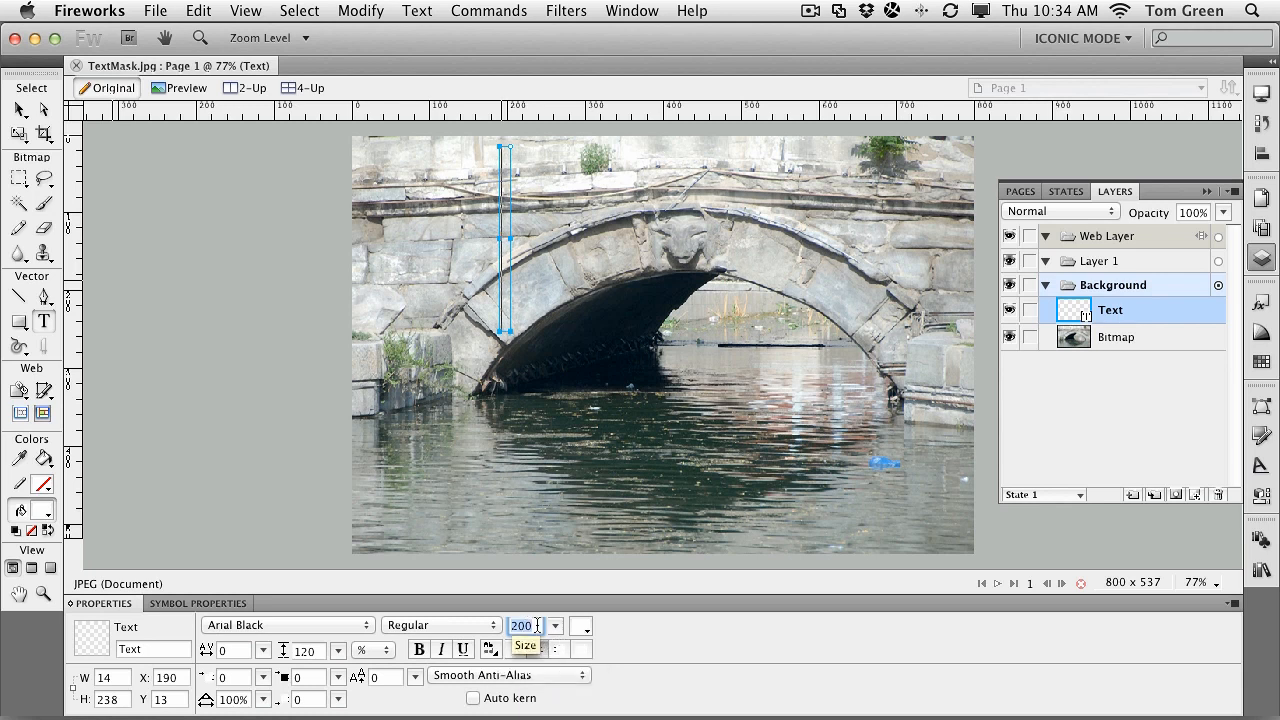
click(506, 287)
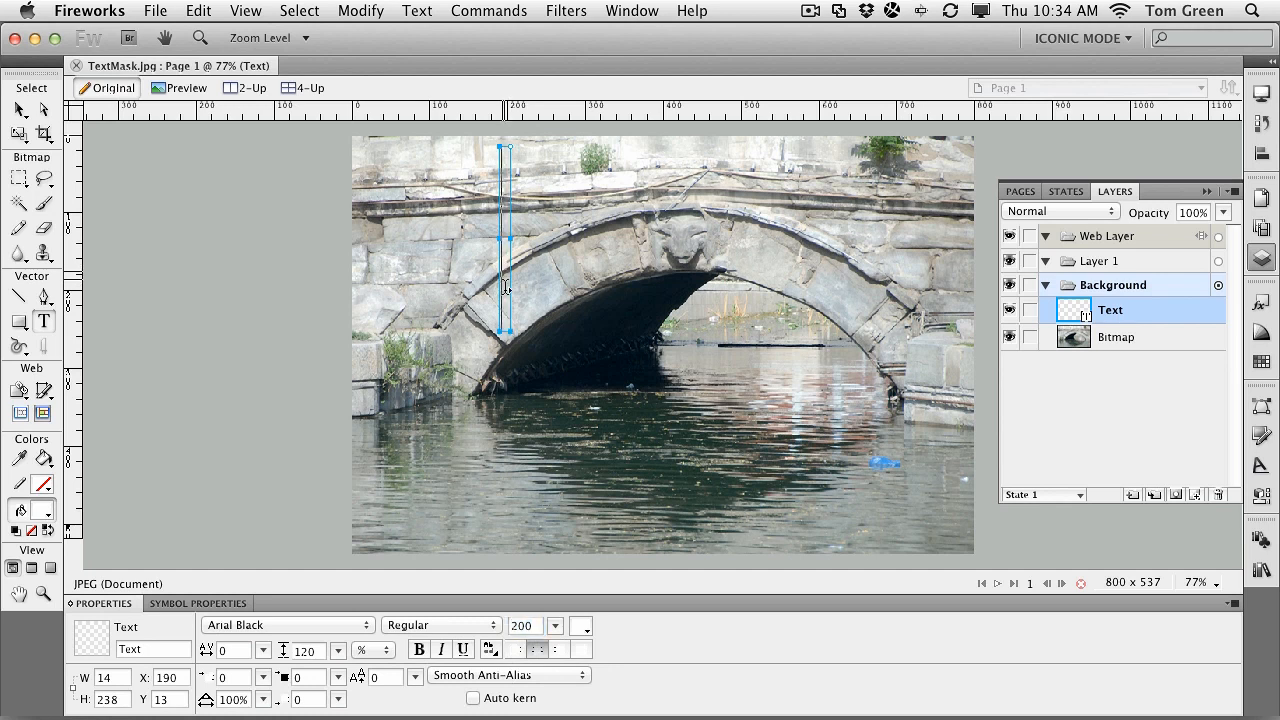
text(bri)
text(dge)
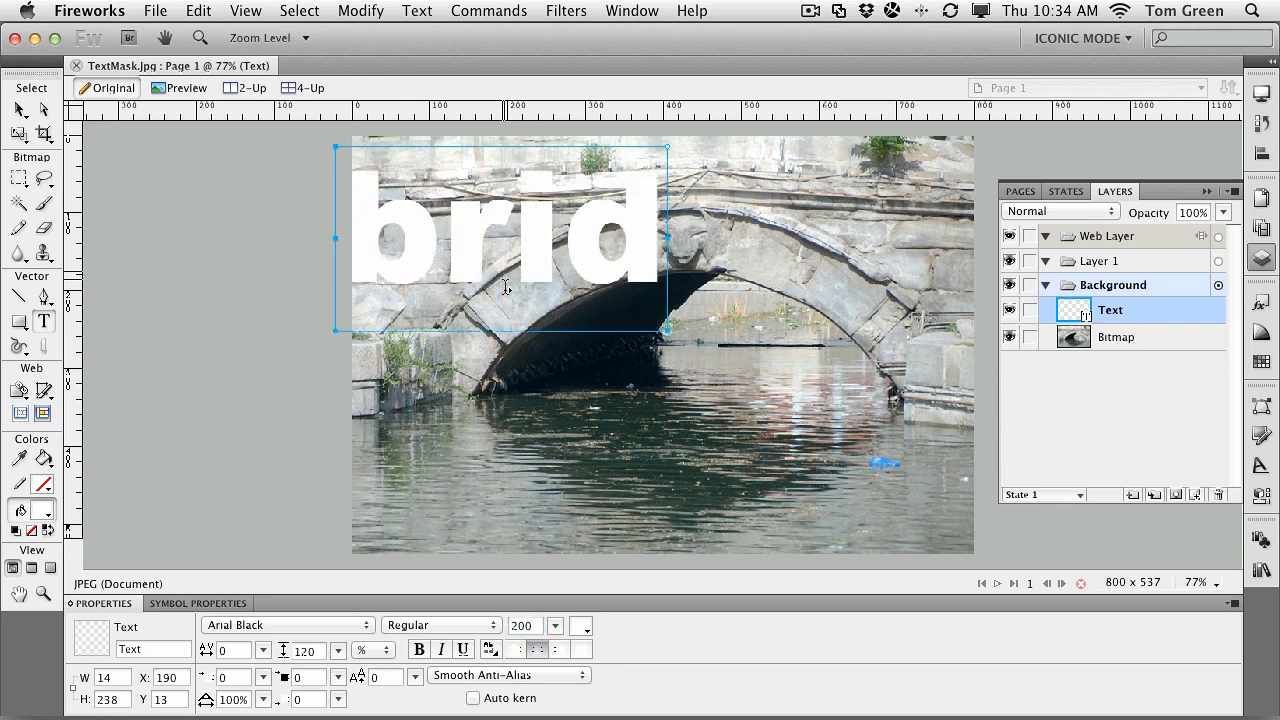
Step: Move the text onto the photo, change the first letter to 'B', and centre it over the arch
click(20, 109)
drag(453, 232, 630, 274)
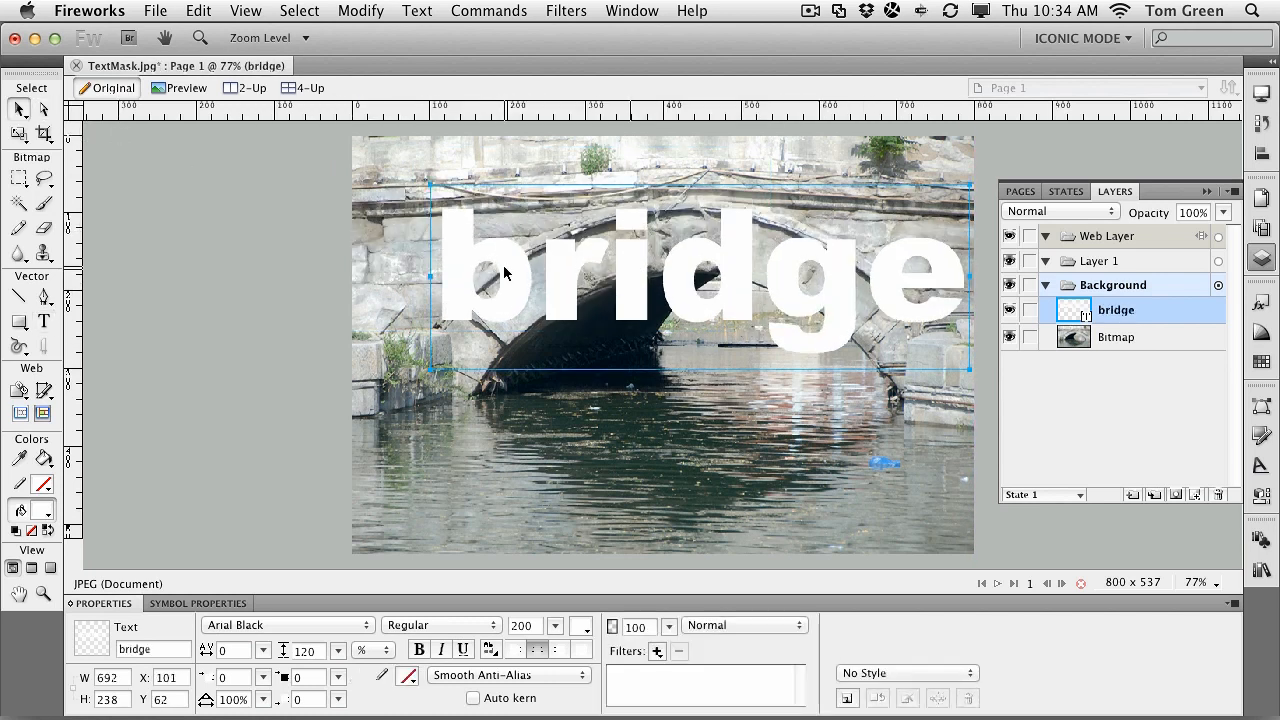
key(t)
click(541, 277)
drag(541, 277, 464, 277)
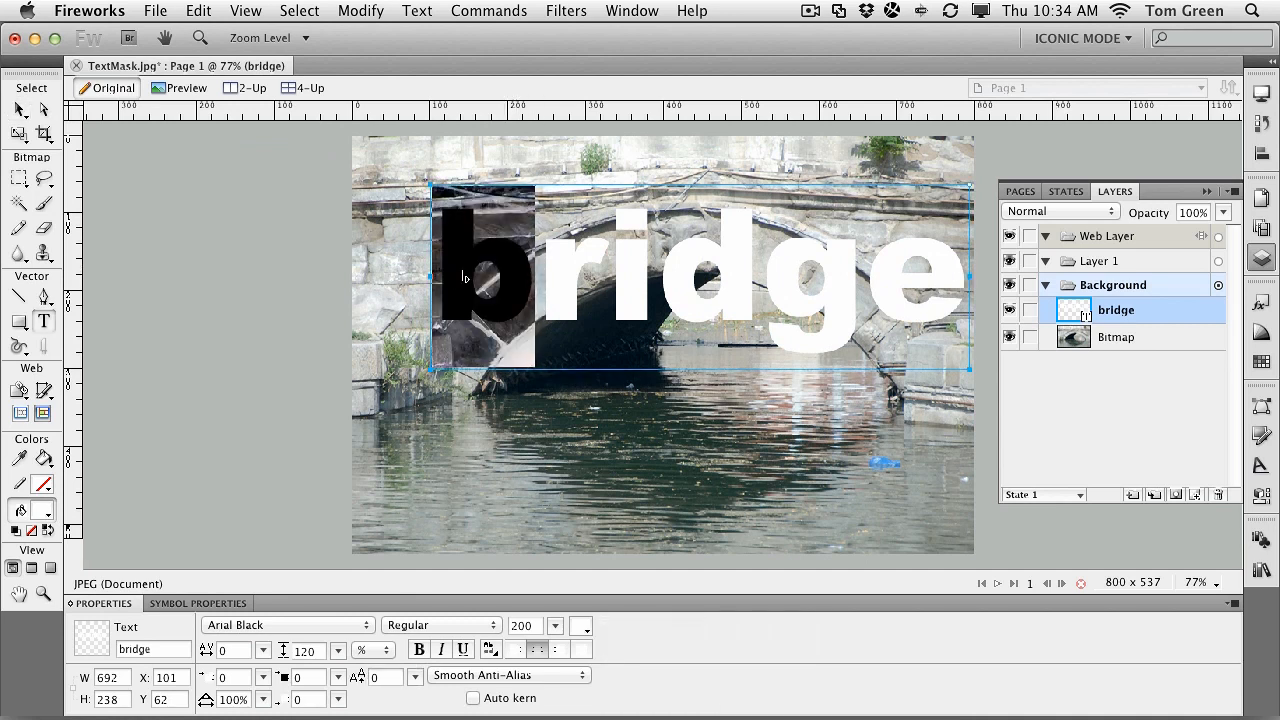
text(B)
click(20, 109)
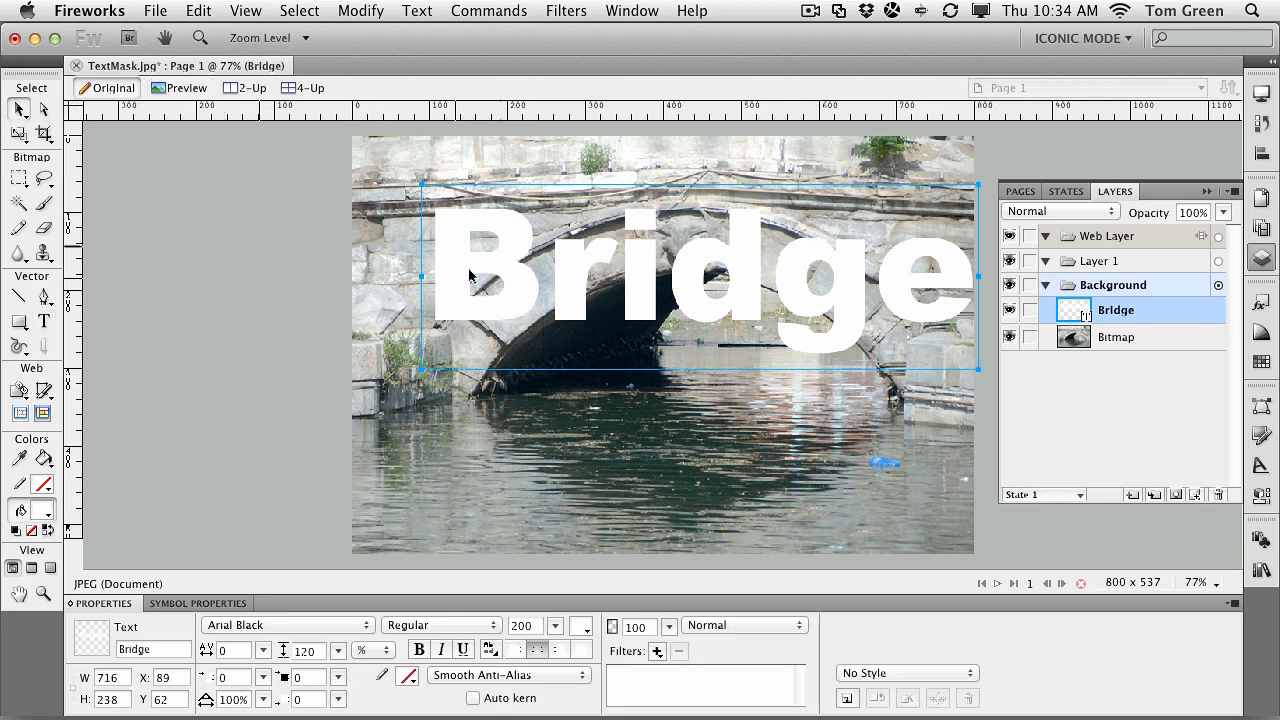
drag(685, 277, 672, 304)
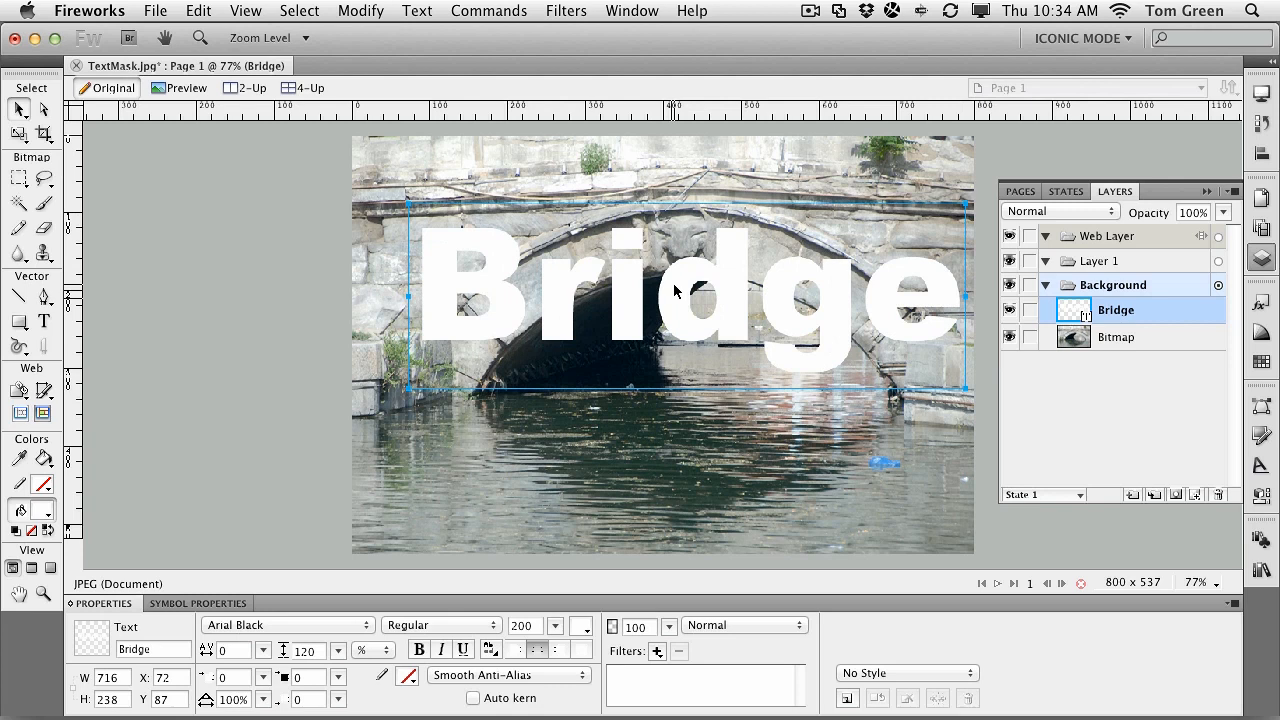
Step: Select the photo and Bridge text together and apply the text as a mask
shift+click(1117, 342)
click(358, 12)
mouse_move(409, 146)
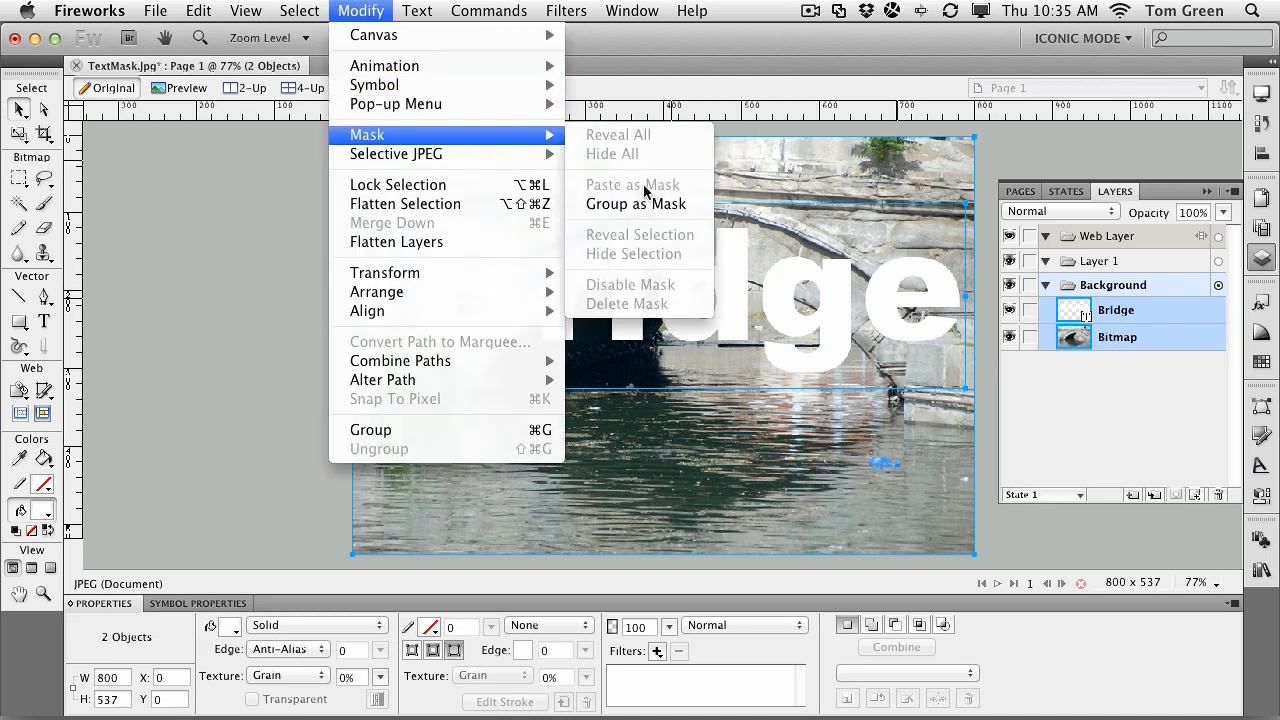
click(647, 206)
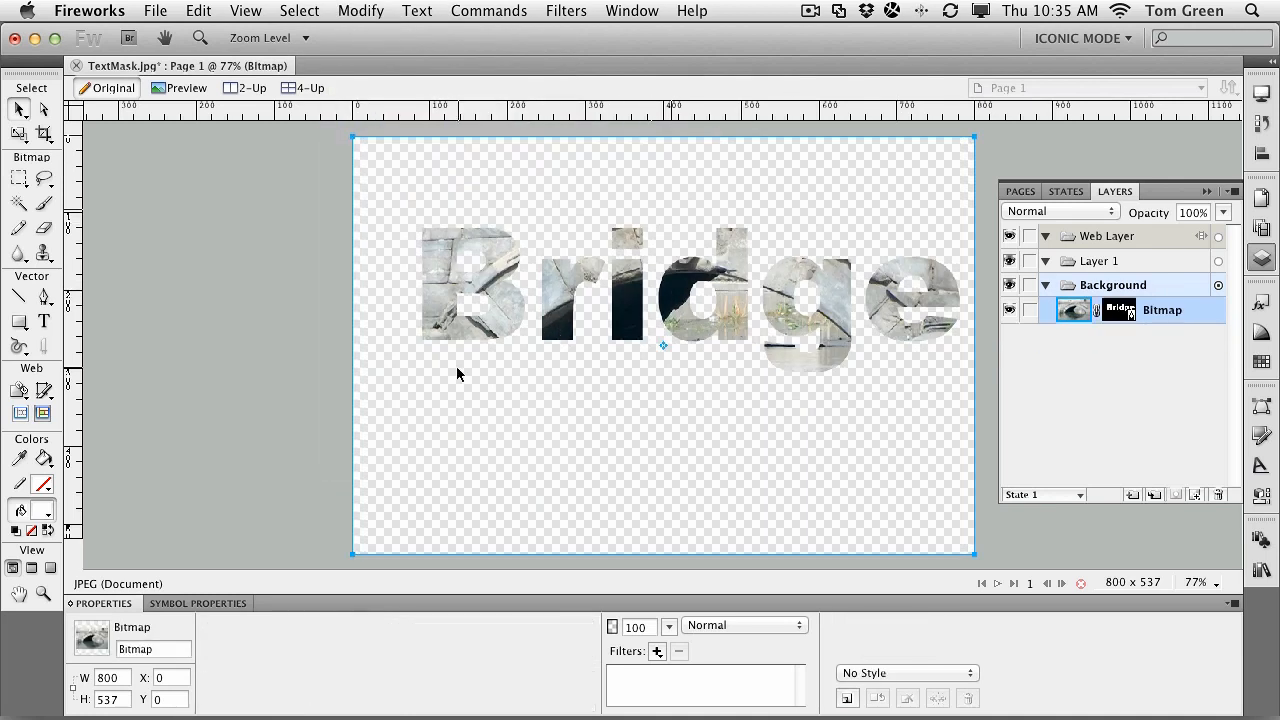
Step: Set the canvas colour to White, then target the Bridge vector mask in Layers
click(202, 334)
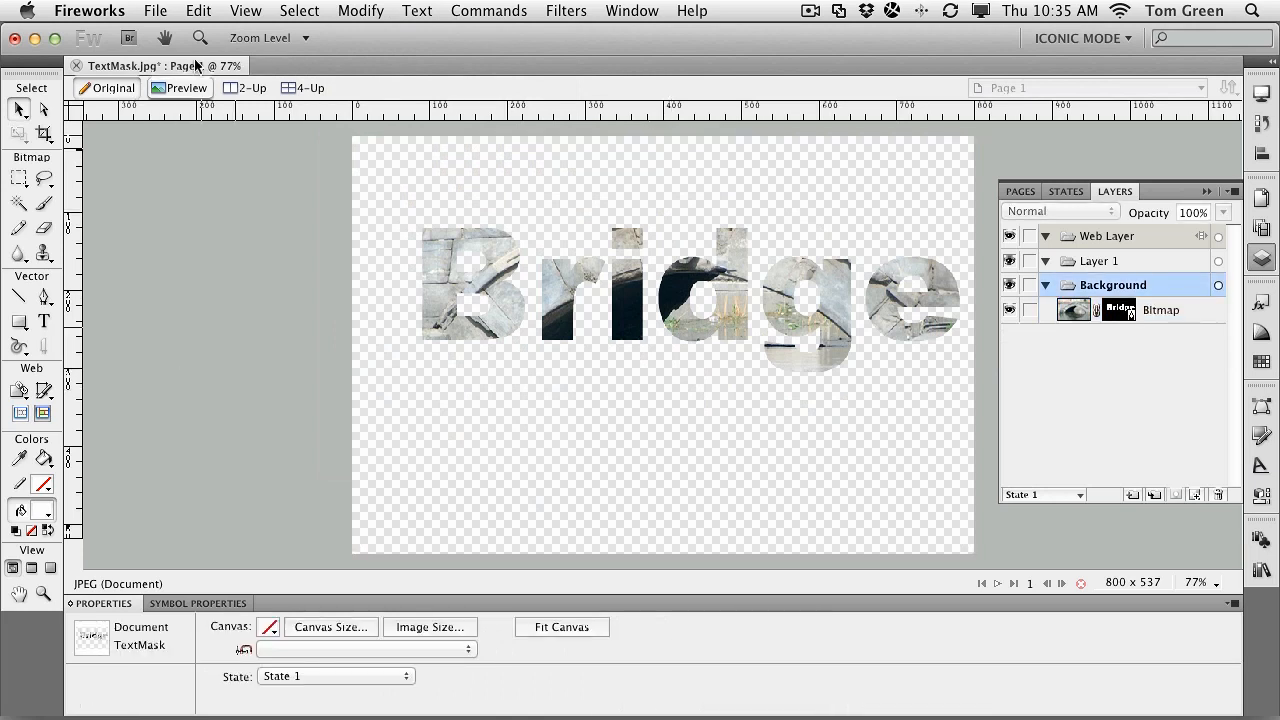
click(378, 13)
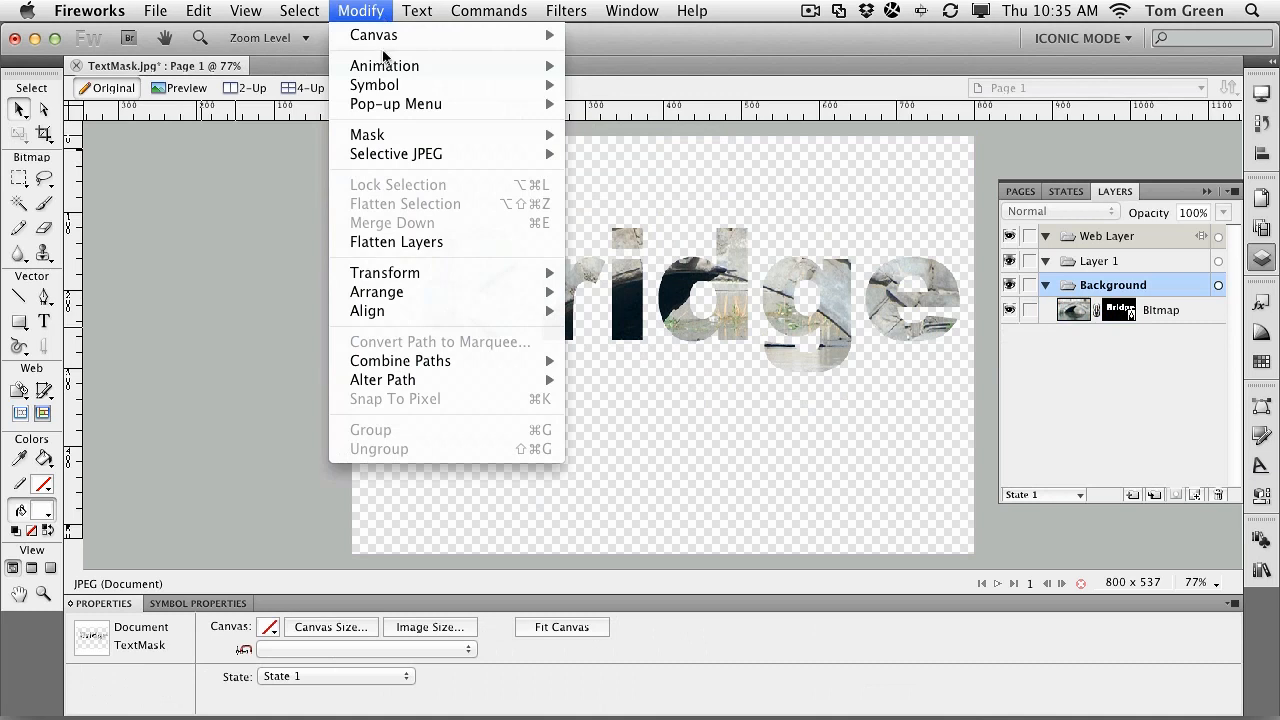
mouse_move(388, 38)
click(654, 80)
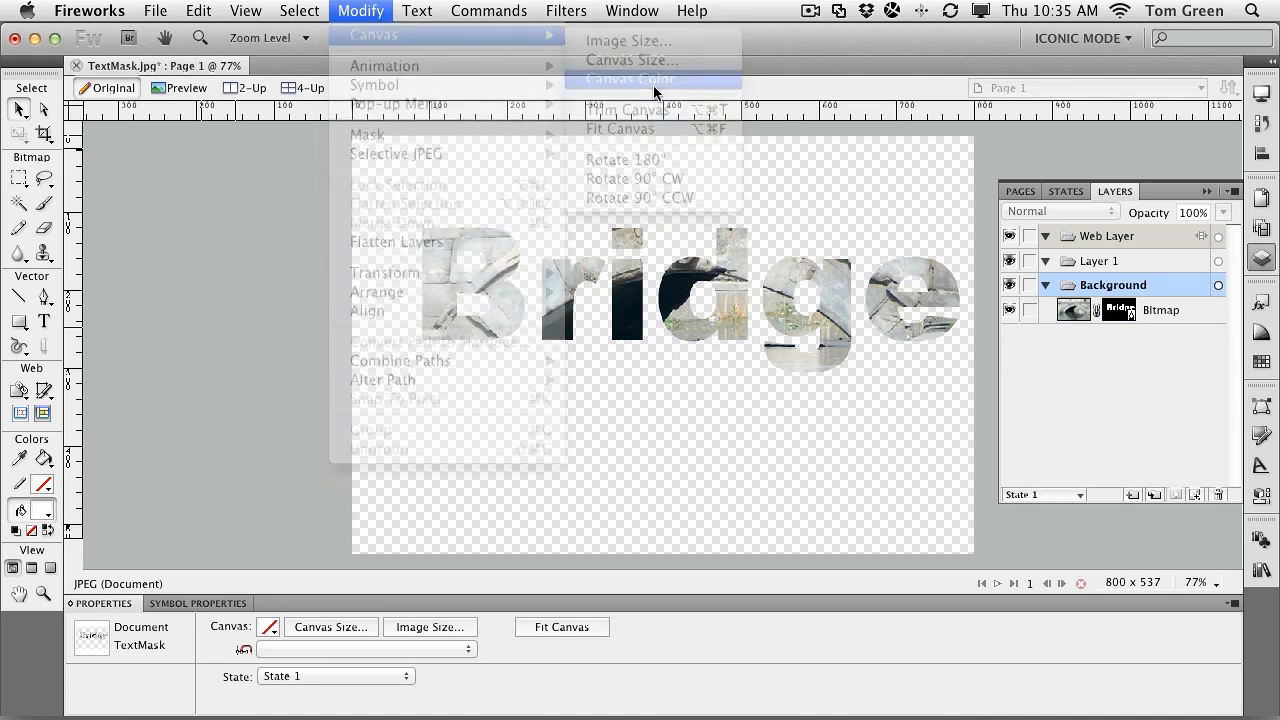
click(542, 325)
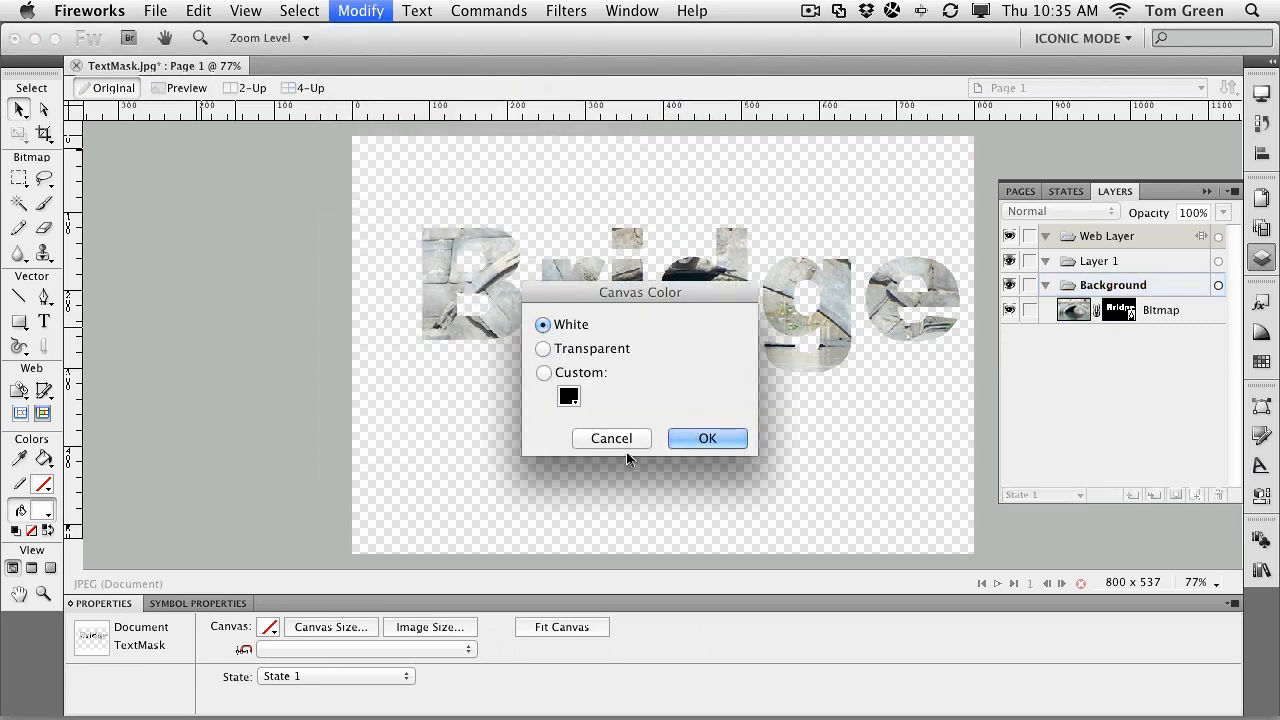
click(707, 438)
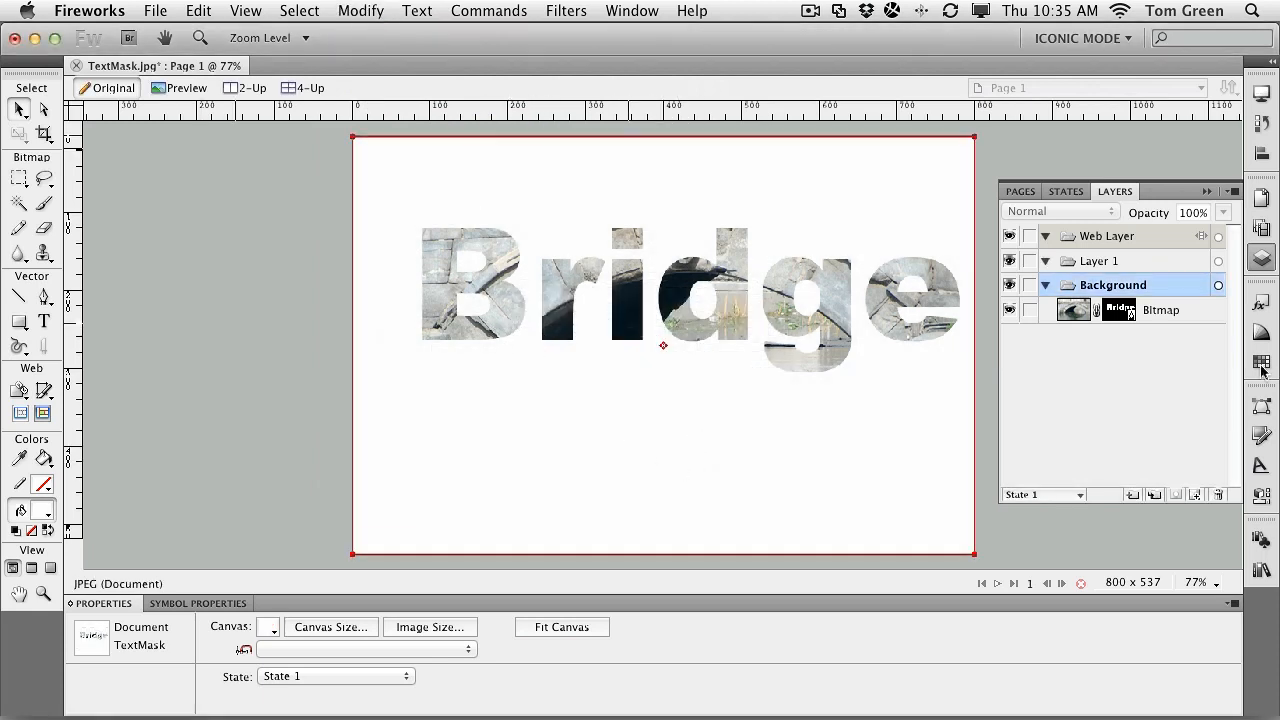
click(1124, 310)
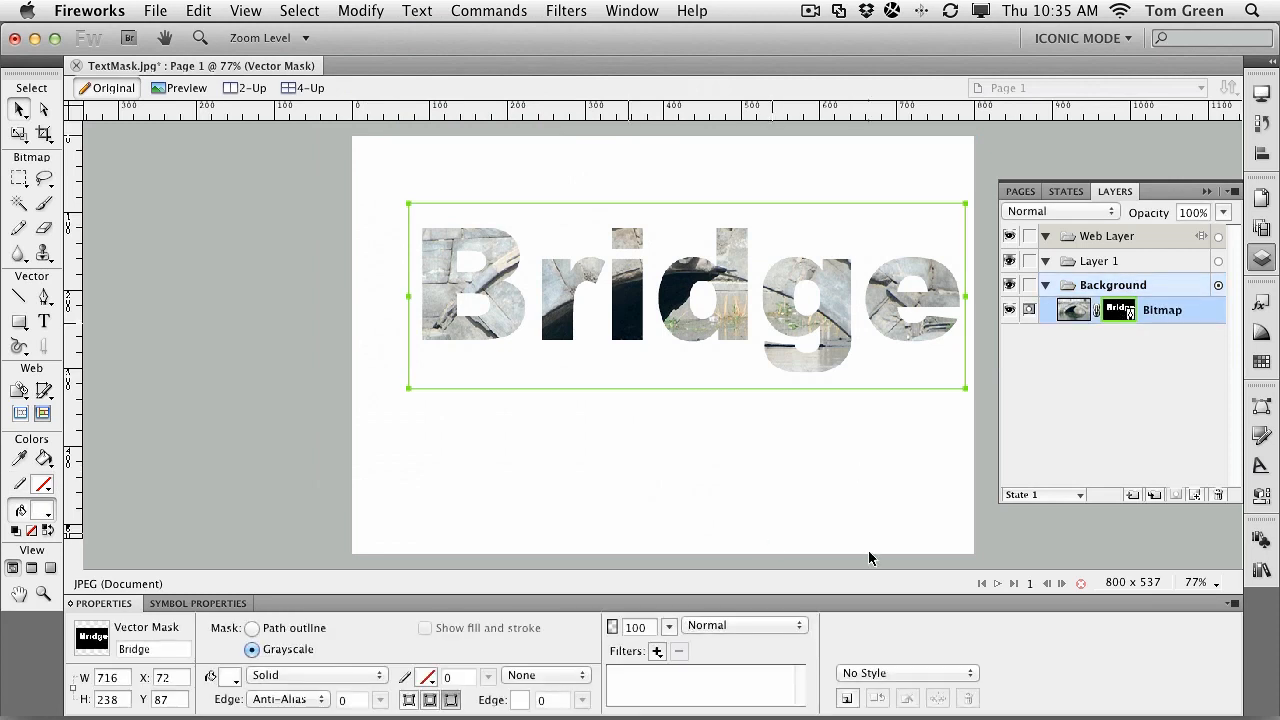
Step: Add an Inner Bevel filter with a Smooth edge and width 12
click(658, 652)
mouse_move(820, 573)
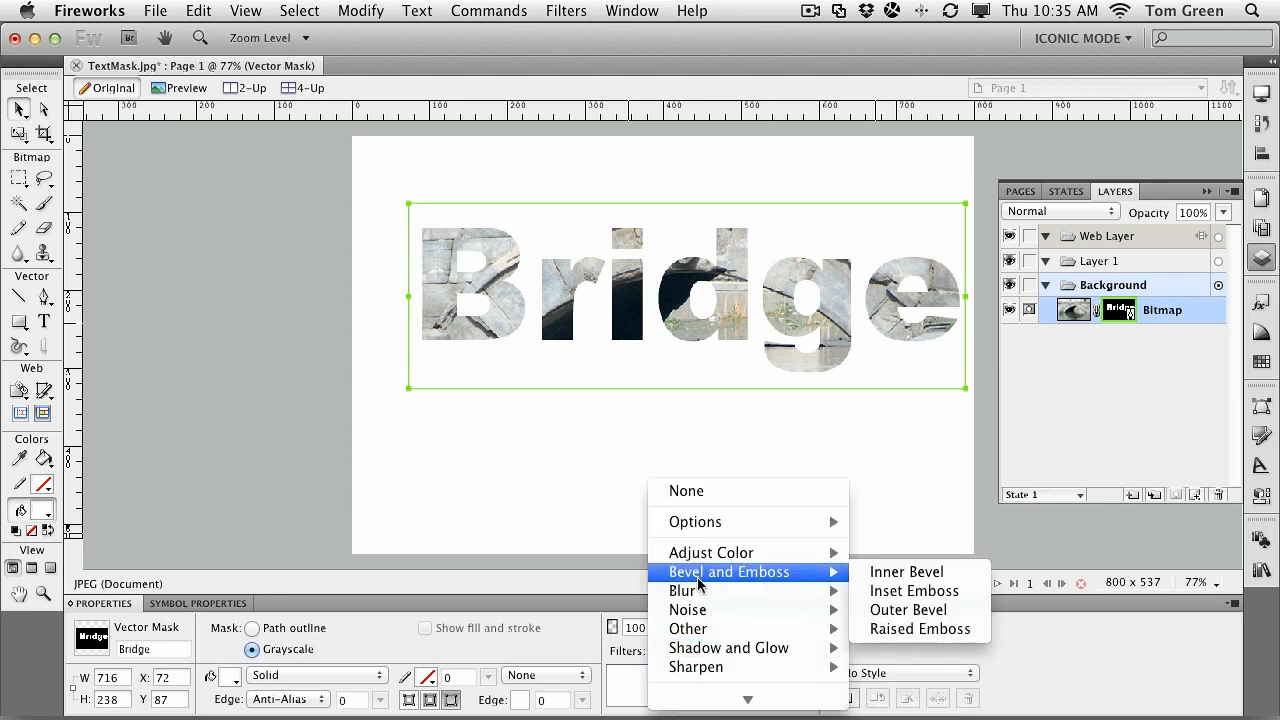
click(900, 572)
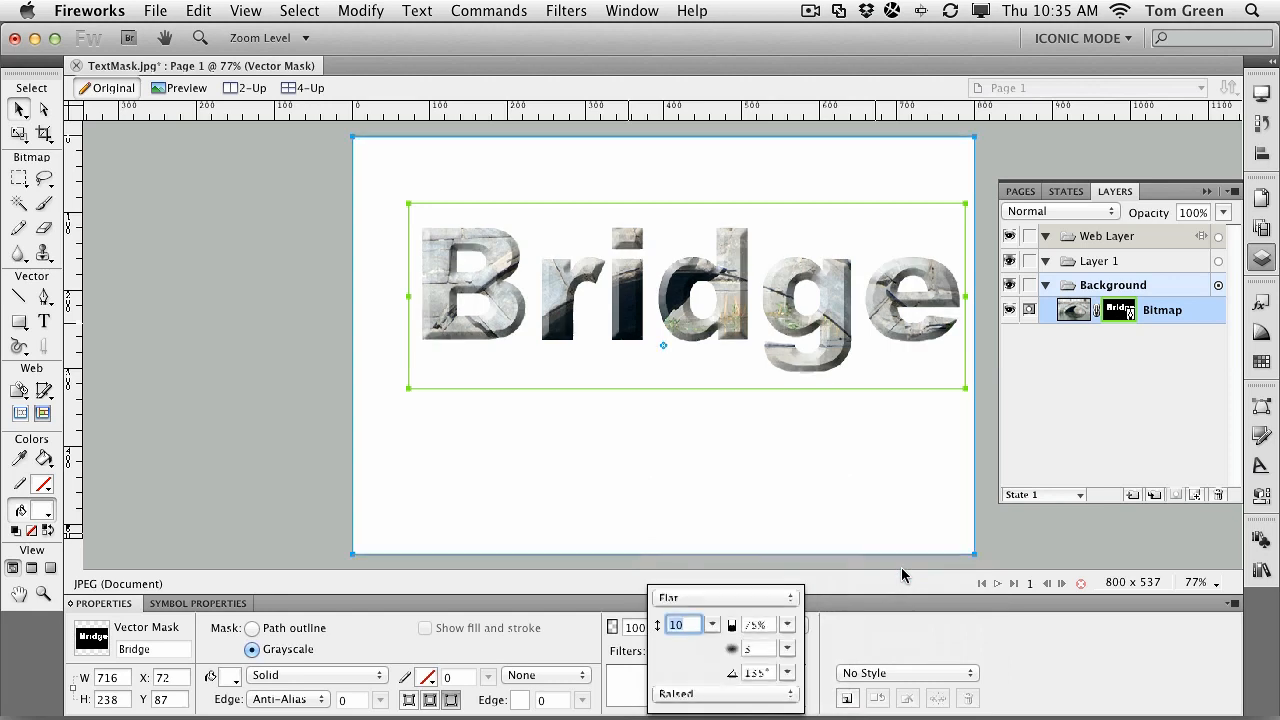
click(791, 598)
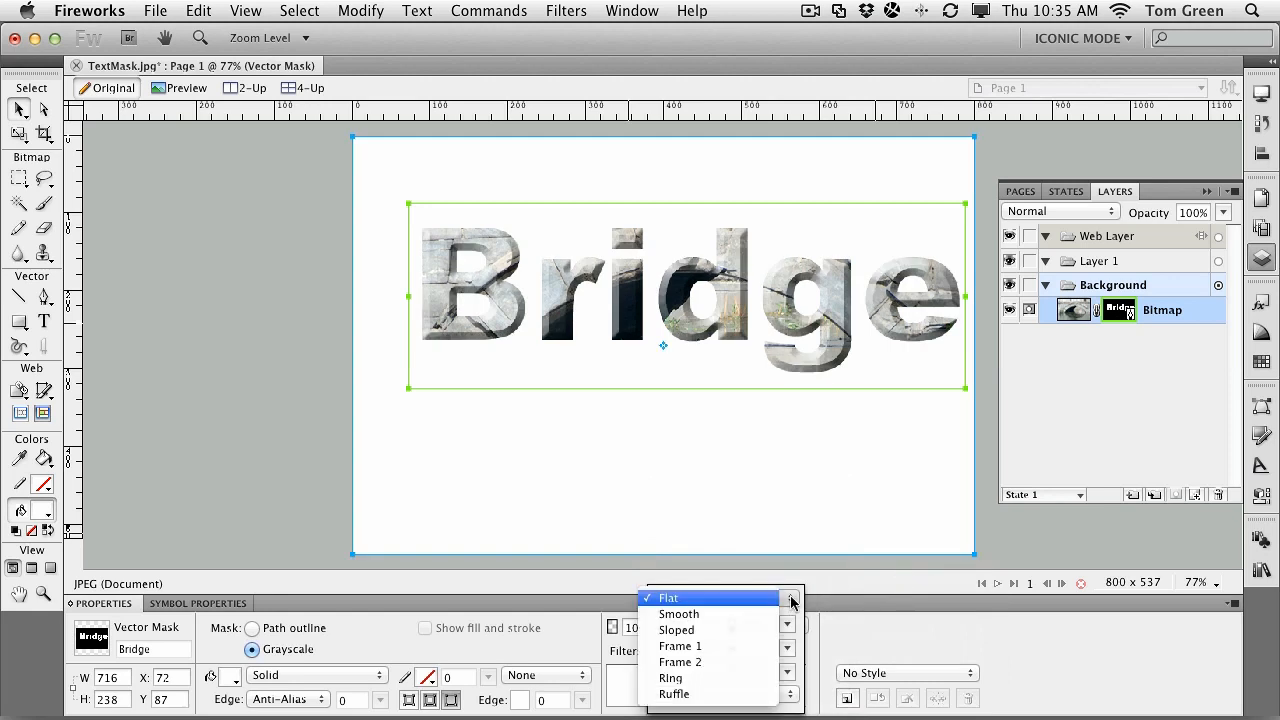
click(722, 616)
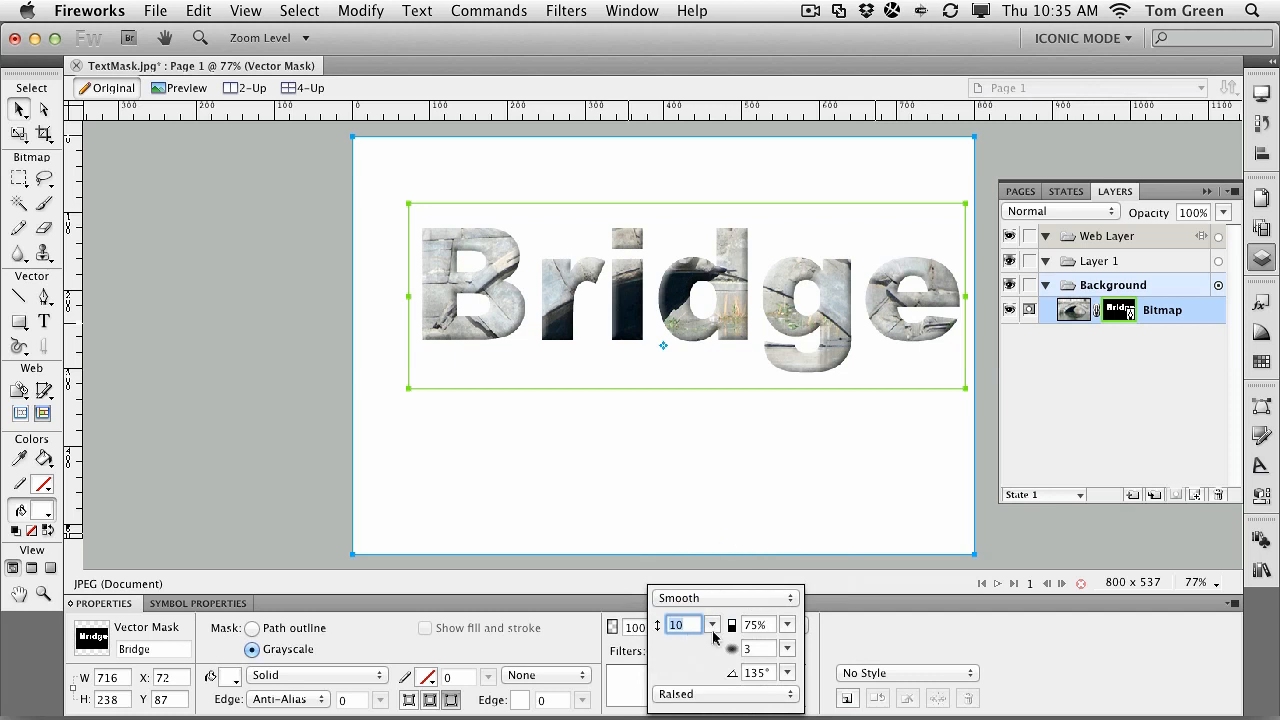
drag(712, 625, 713, 622)
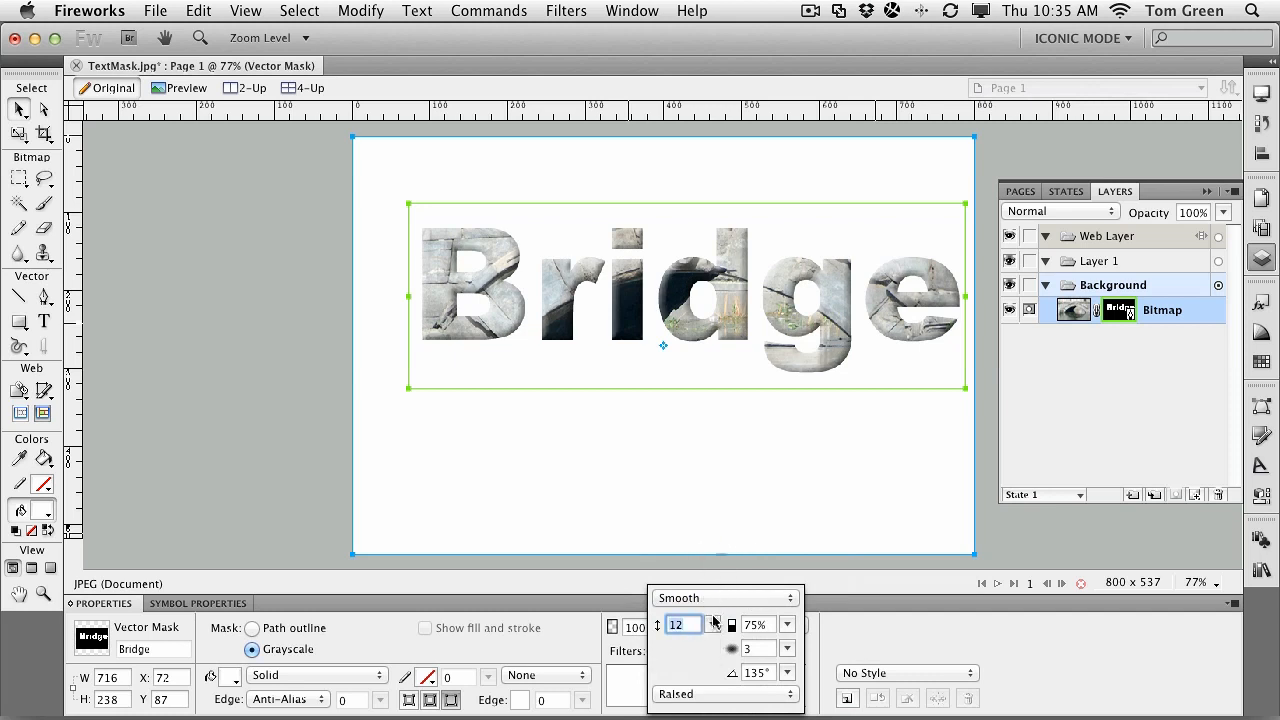
Step: Try the Highlighted, Inset and Inverted bevel styles, then settle on Raised
click(714, 694)
click(690, 642)
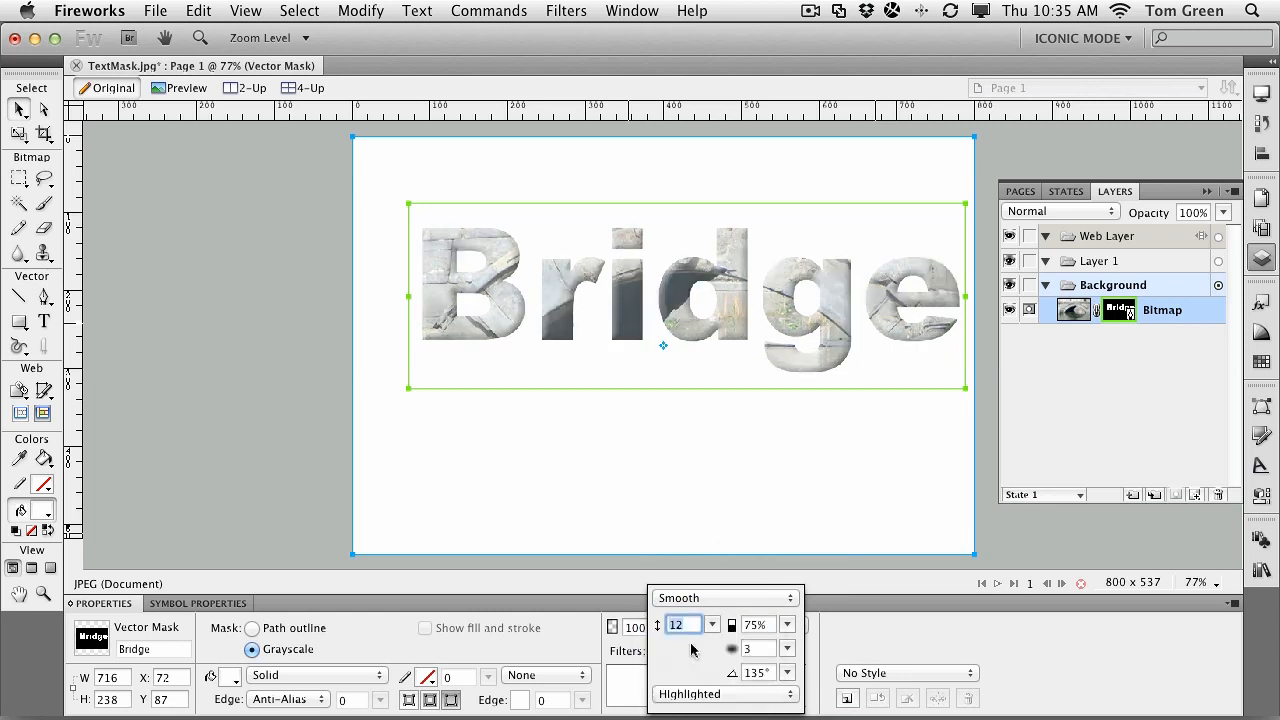
click(716, 694)
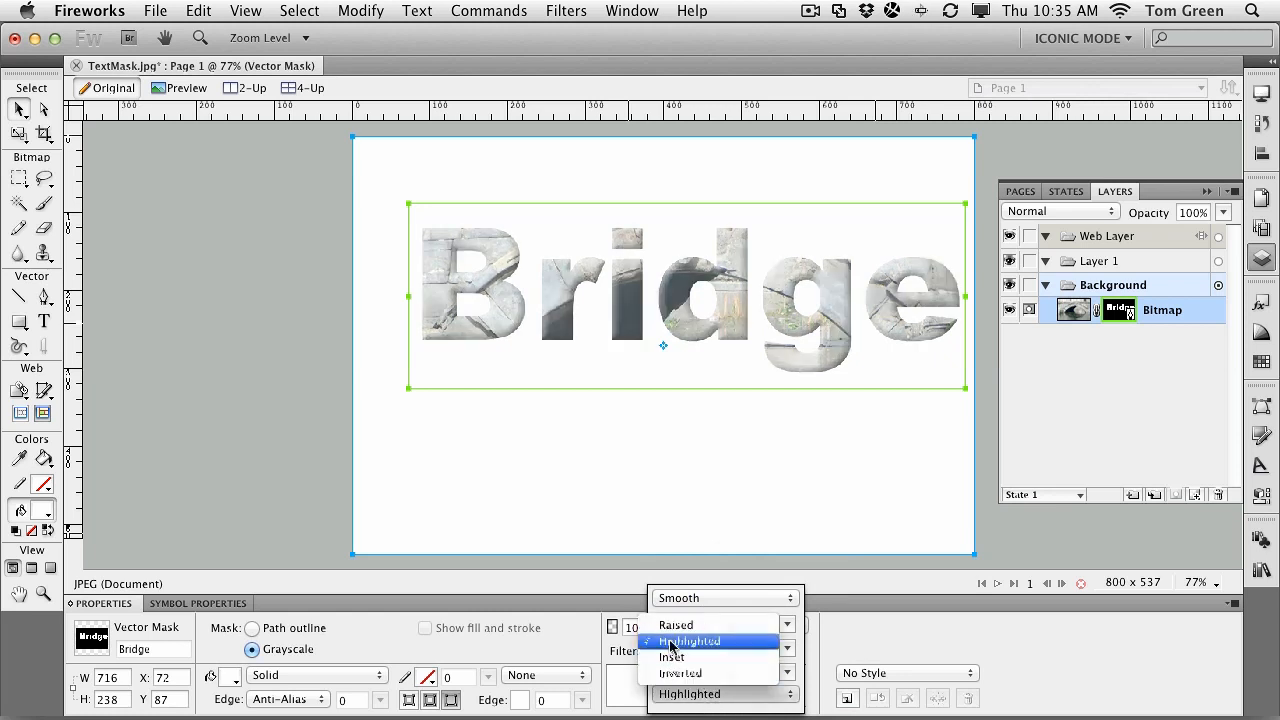
click(672, 657)
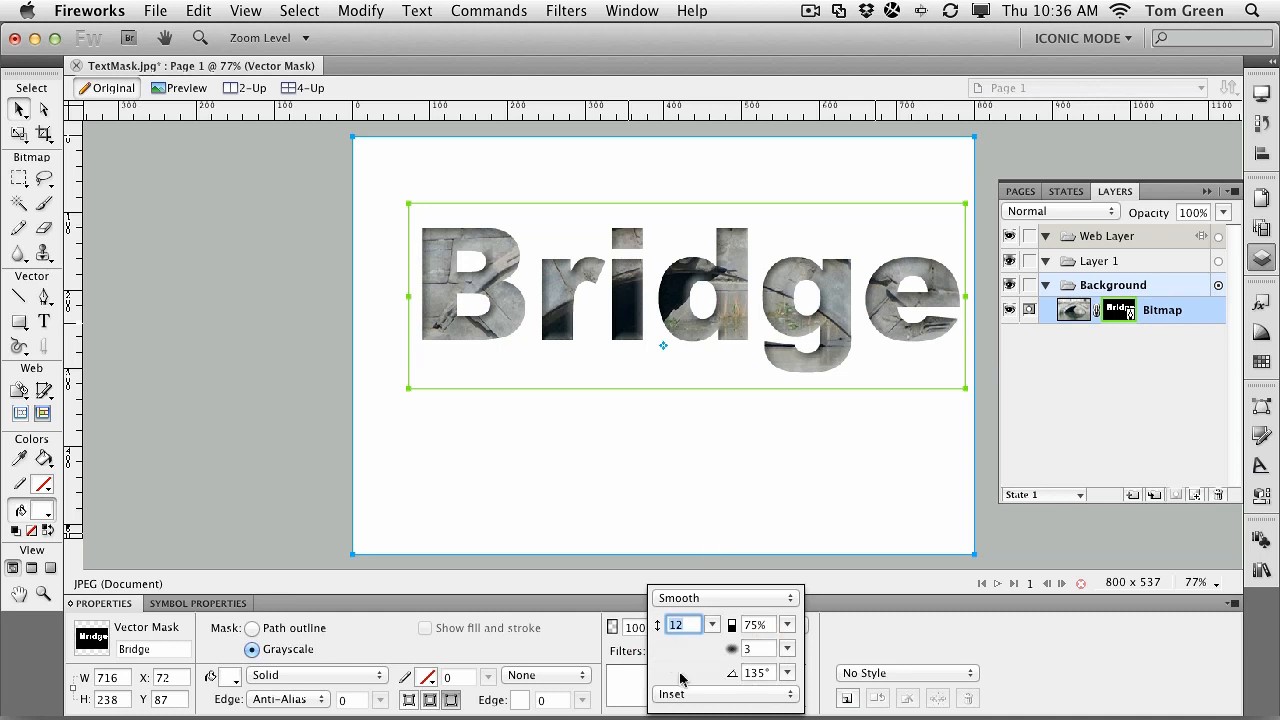
click(688, 694)
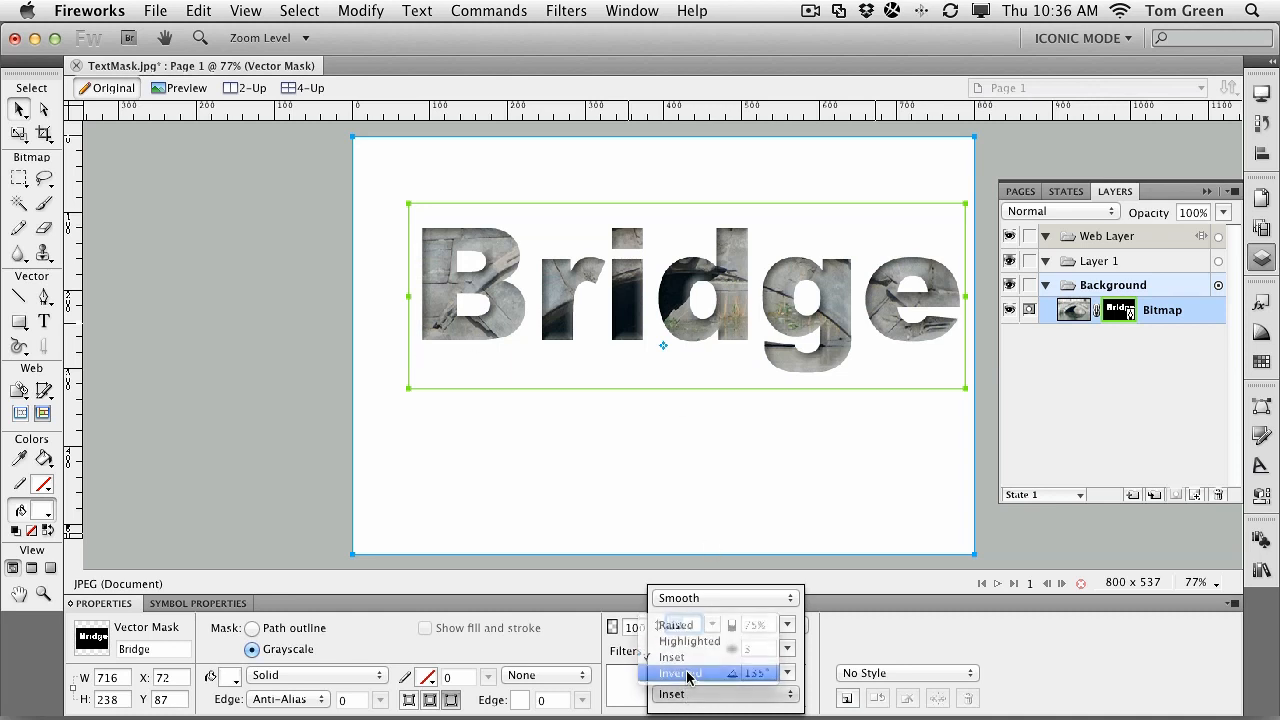
click(688, 674)
click(687, 692)
click(688, 644)
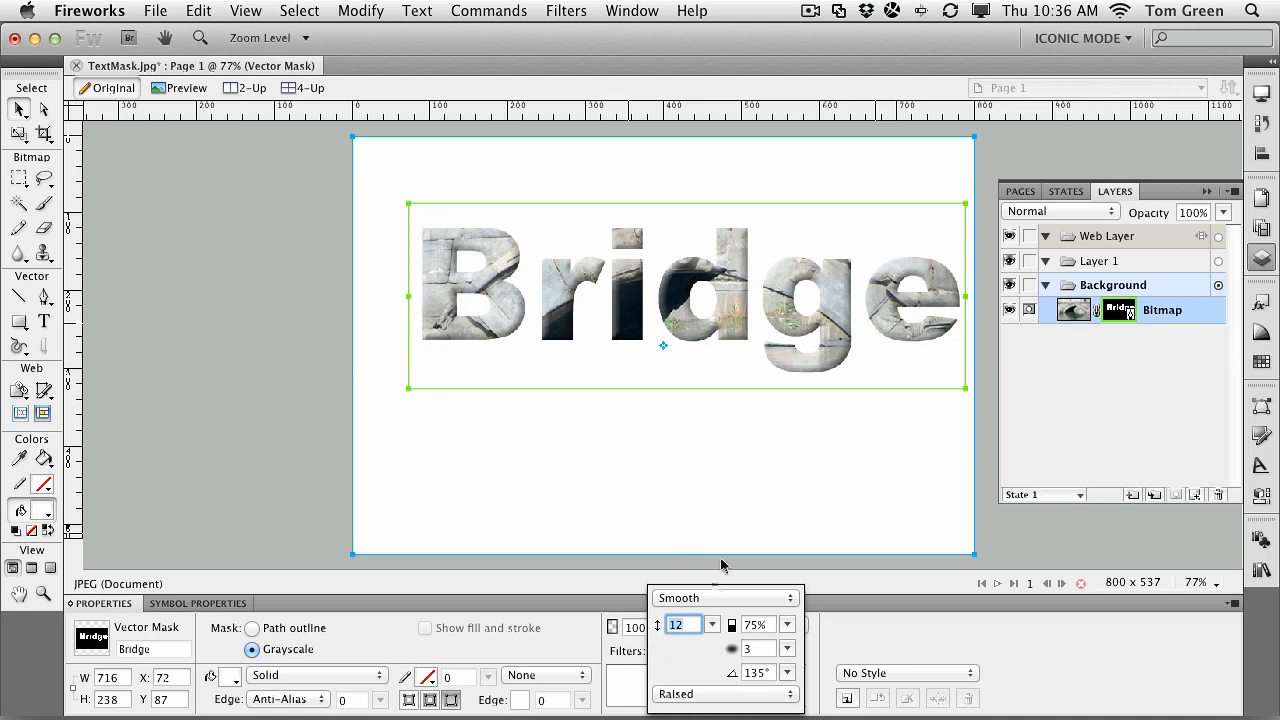
click(678, 532)
click(680, 528)
Step: Apply a Drop Shadow, raising distance from 7 to 10 and opacity from 65% to 78%
click(656, 652)
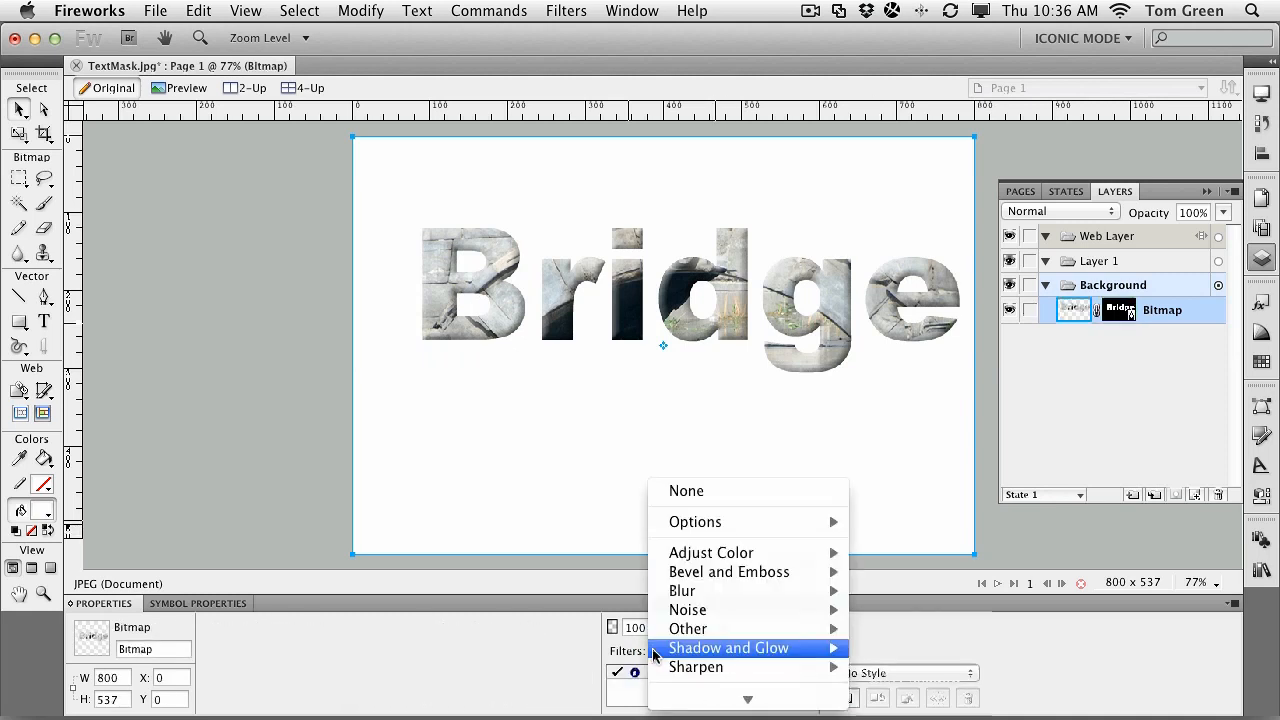
mouse_move(749, 648)
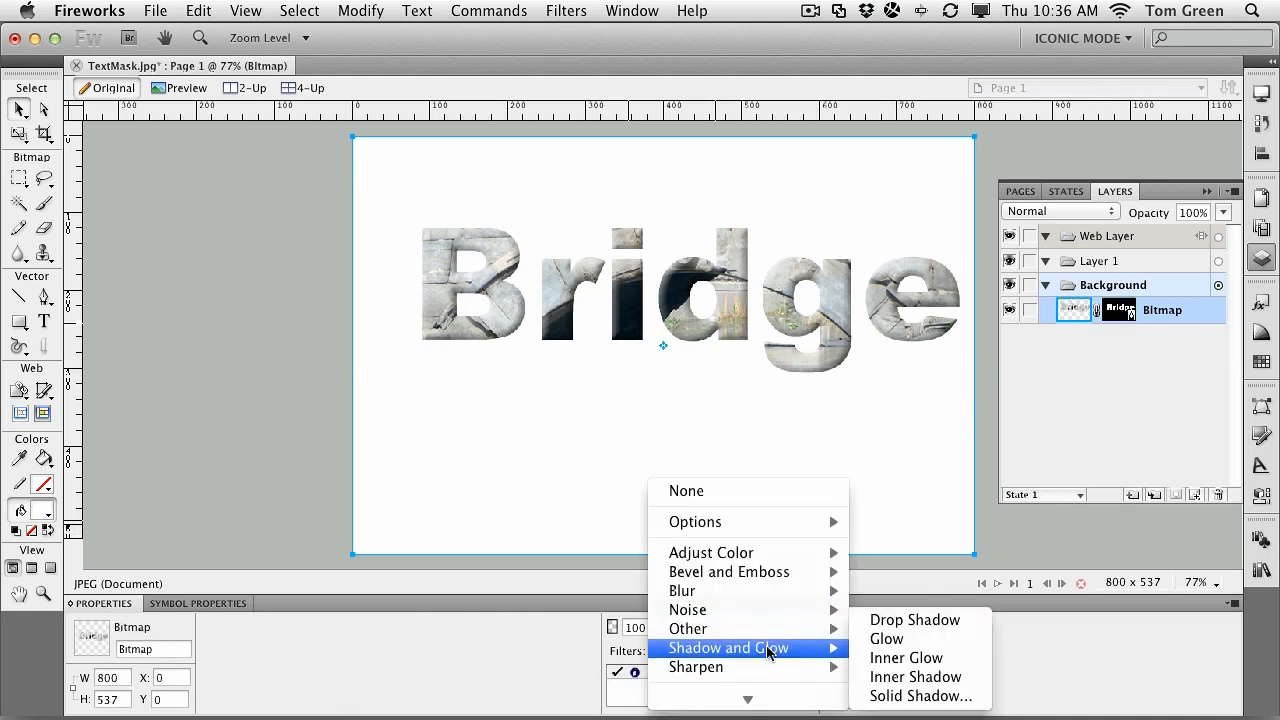
click(910, 619)
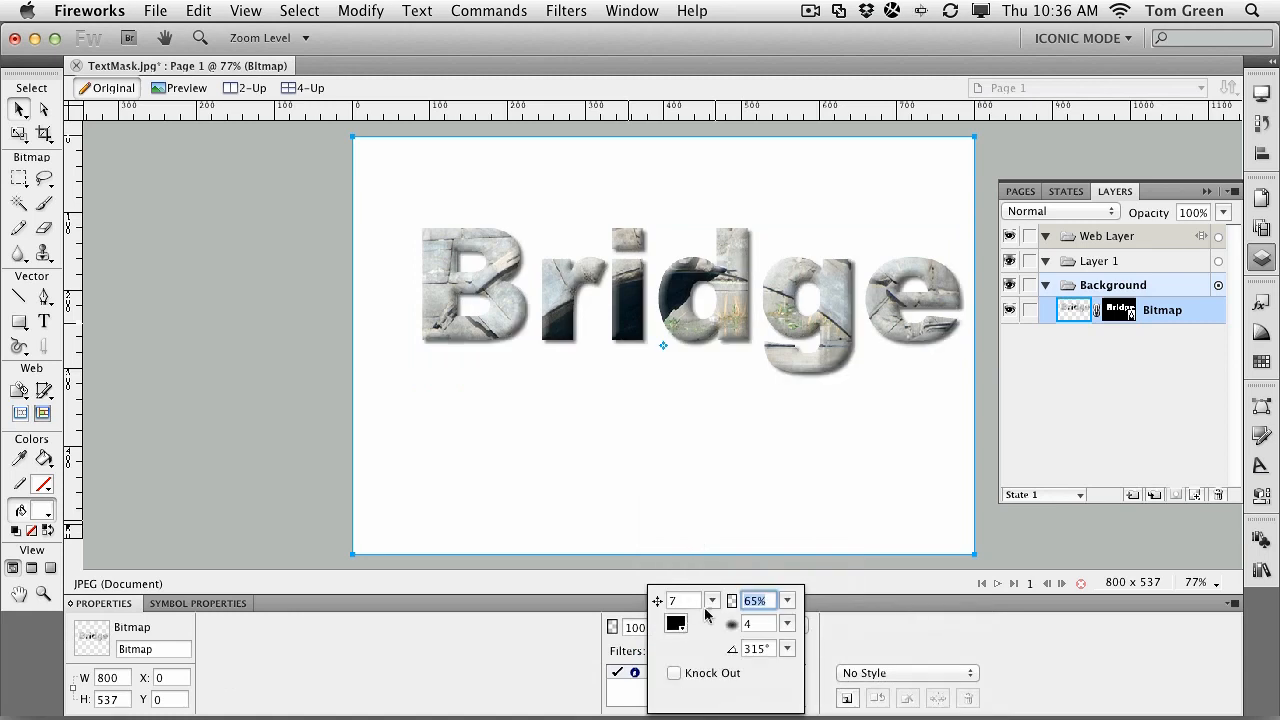
click(711, 600)
drag(711, 605, 788, 597)
click(787, 600)
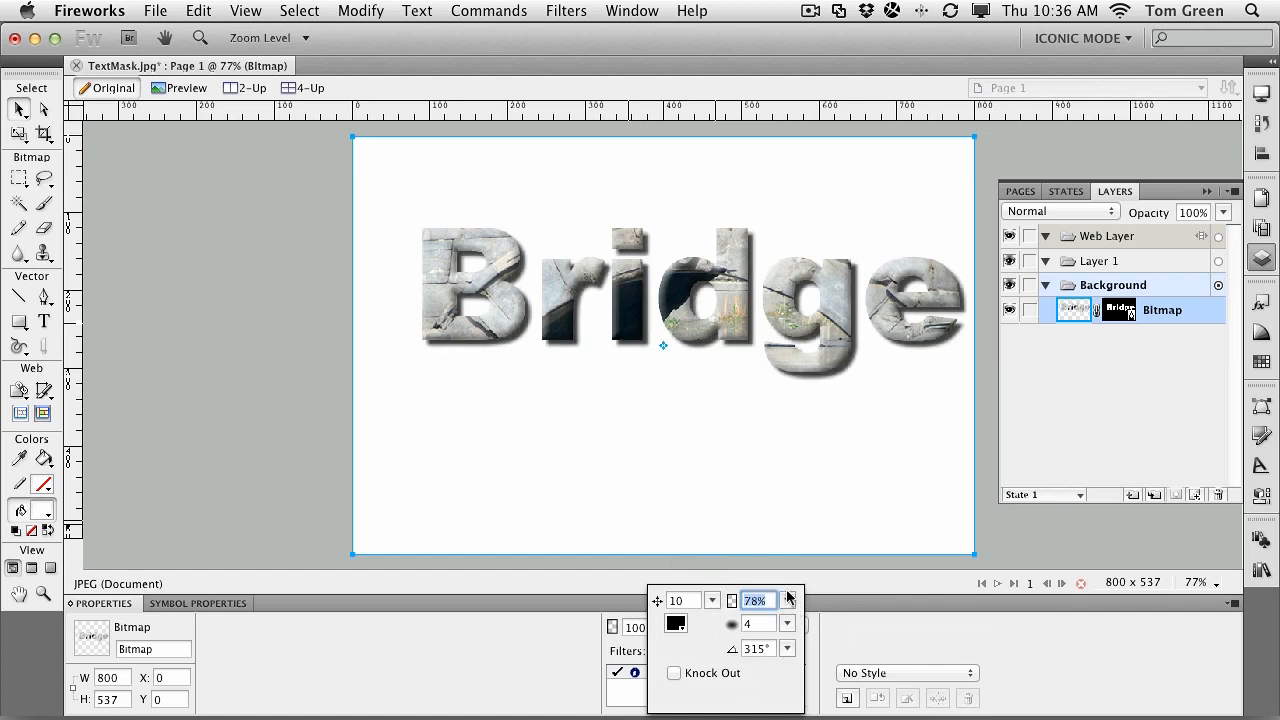
click(770, 497)
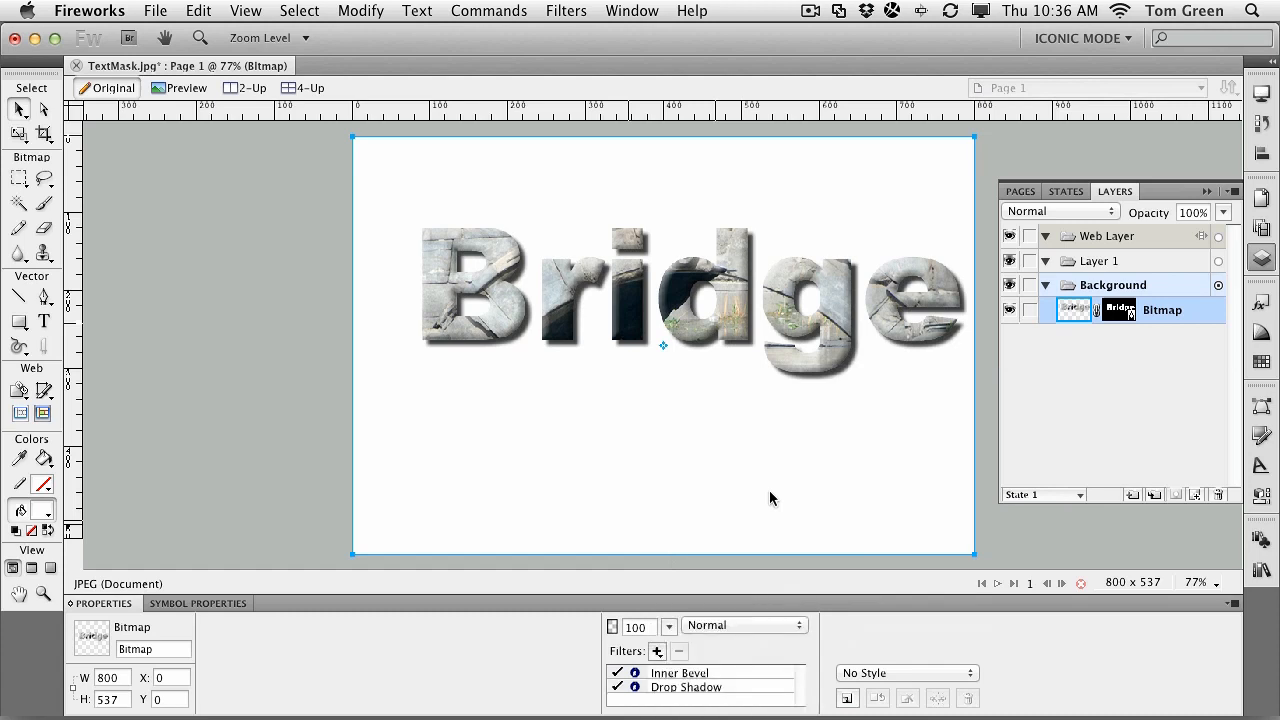